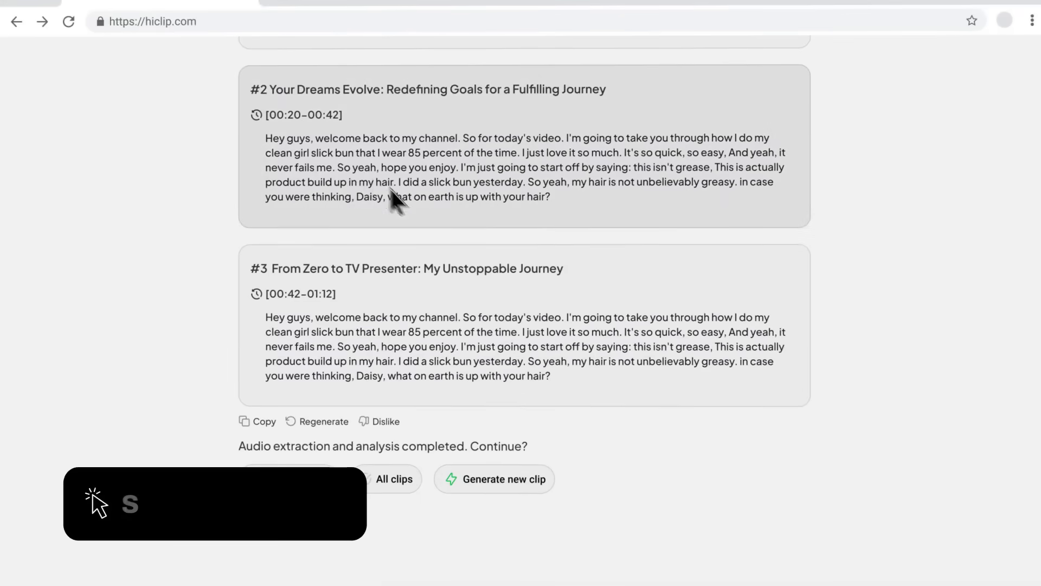
Step: Play clip #3 in the preview player
{"action": "left_click", "coordinate": [502, 268]}
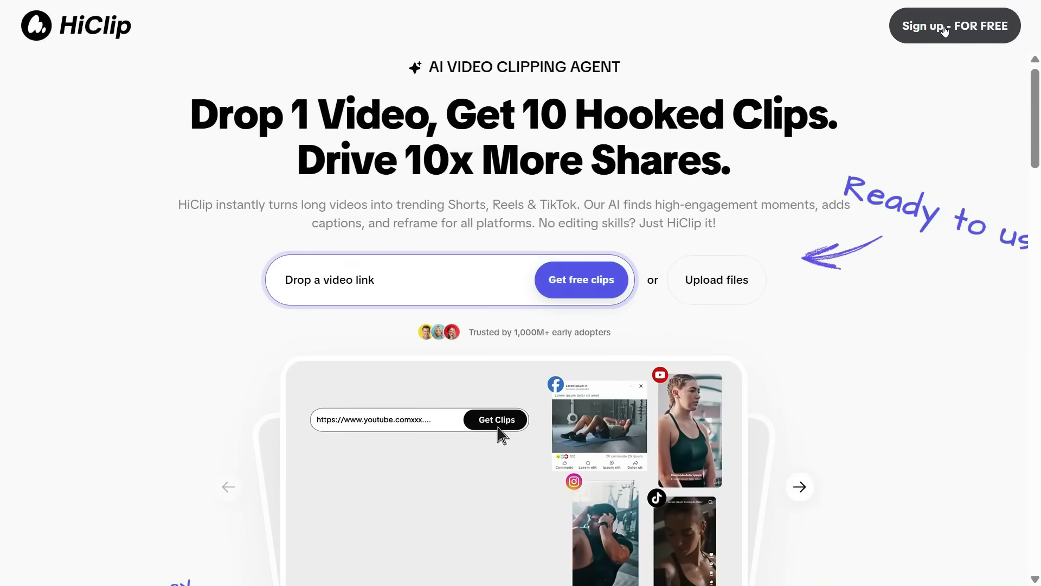
Step: Sign up, paste the YouTube link and submit it with 'Get clips in 1 click'
{"action": "left_click", "coordinate": [945, 30]}
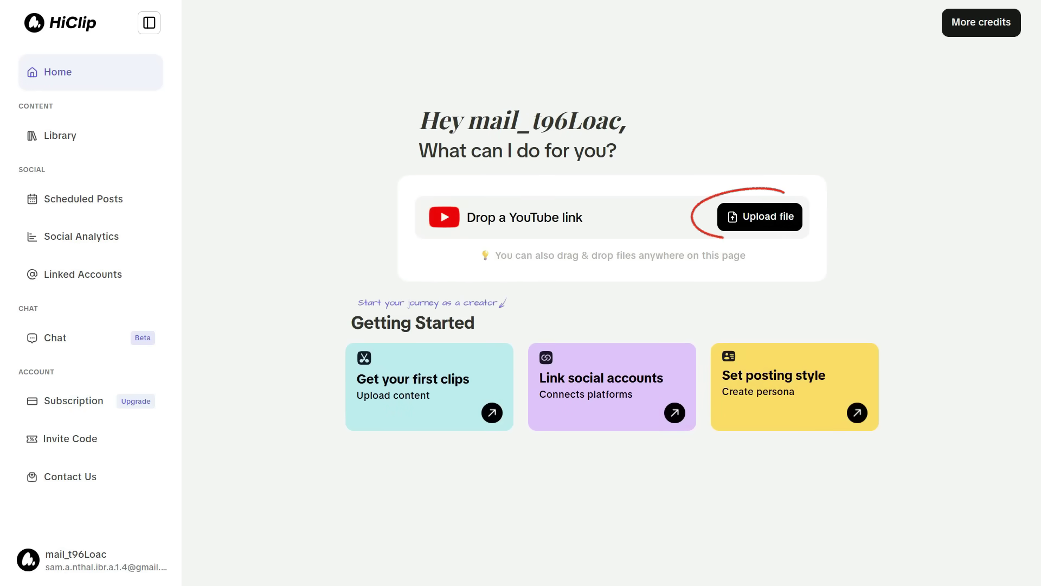
{"action": "mouse_move", "coordinate": [770, 214]}
{"action": "left_click", "coordinate": [511, 217]}
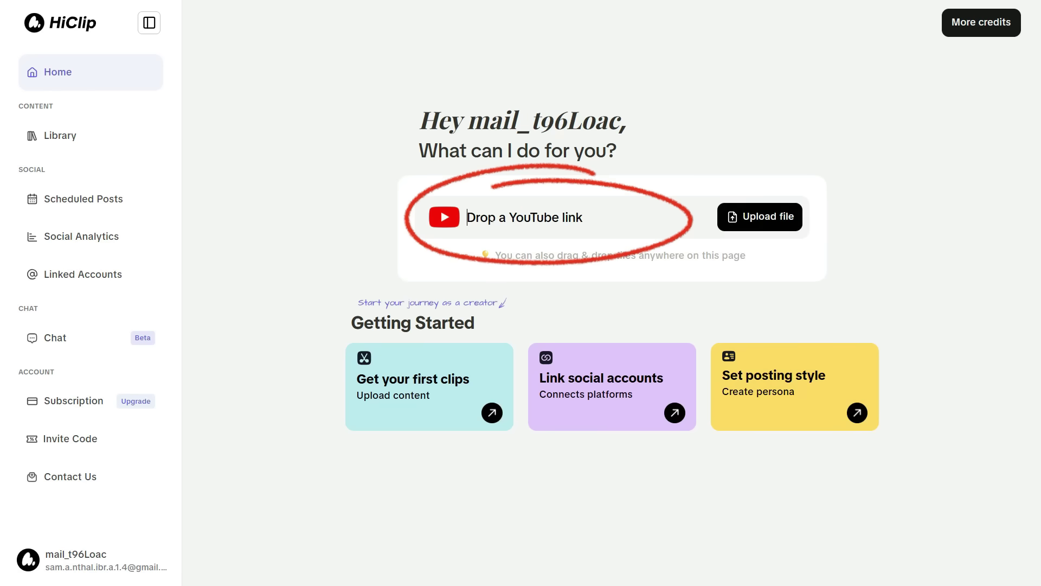
{"action": "left_click", "coordinate": [468, 215]}
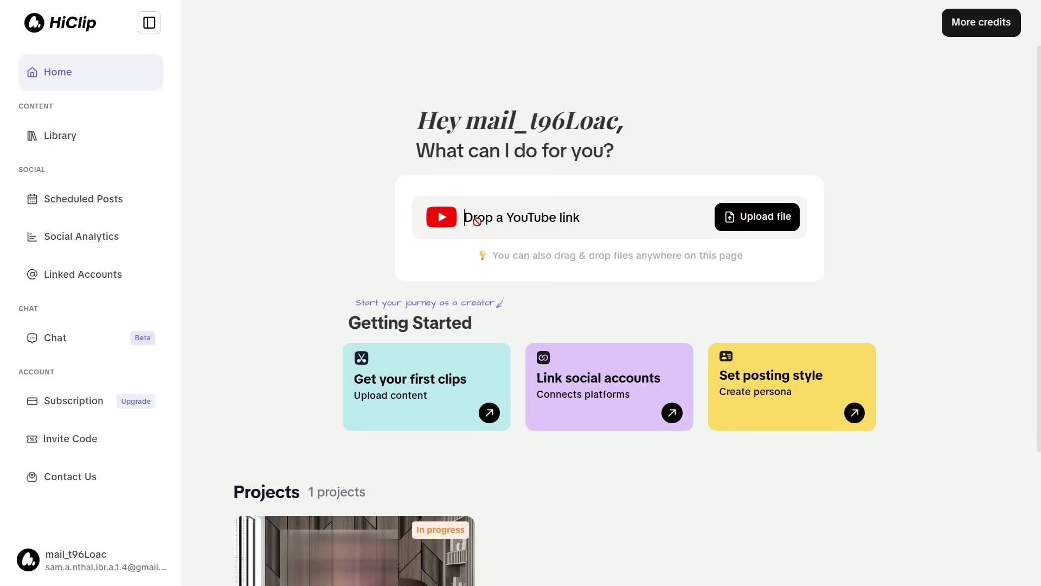
{"action": "type", "text": "https://youtu.be/Wmxh1Xs65K0"}
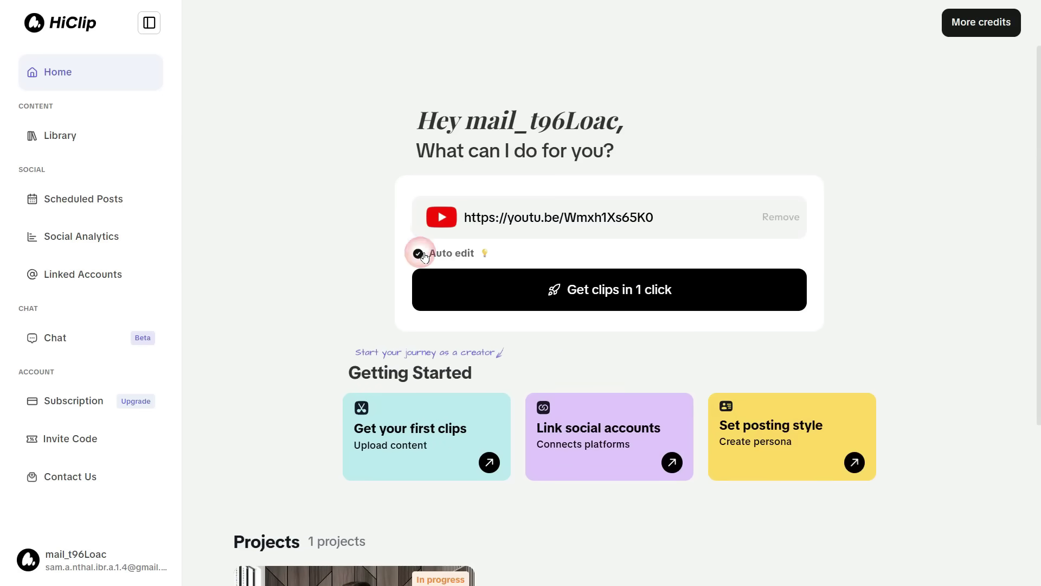
{"action": "left_click", "coordinate": [598, 293]}
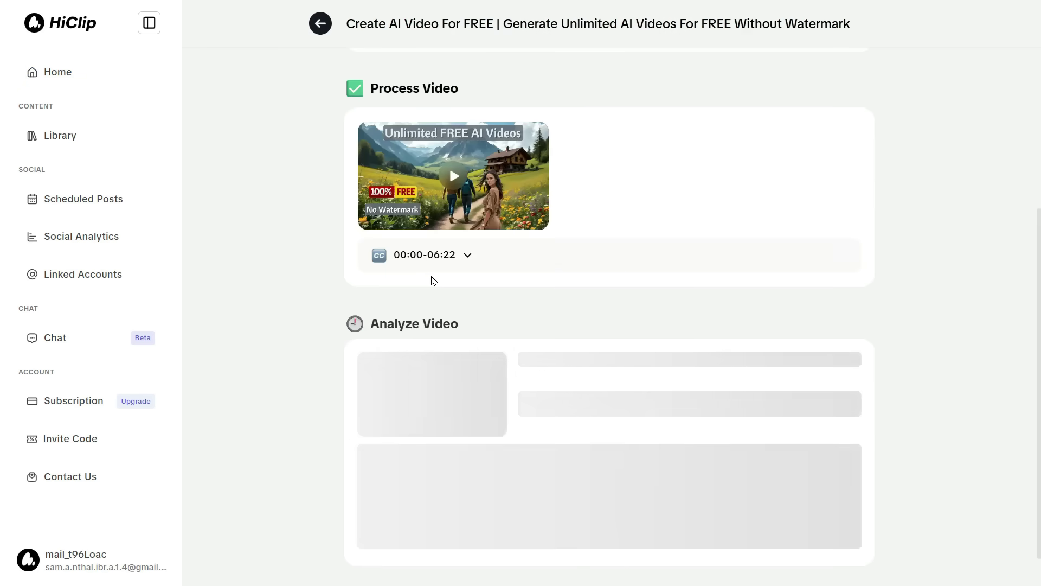
Step: Scroll through the Analyze Video results to review the scored segments
{"action": "scroll", "coordinate": [430, 279], "scroll_direction": "up", "scroll_amount": 2}
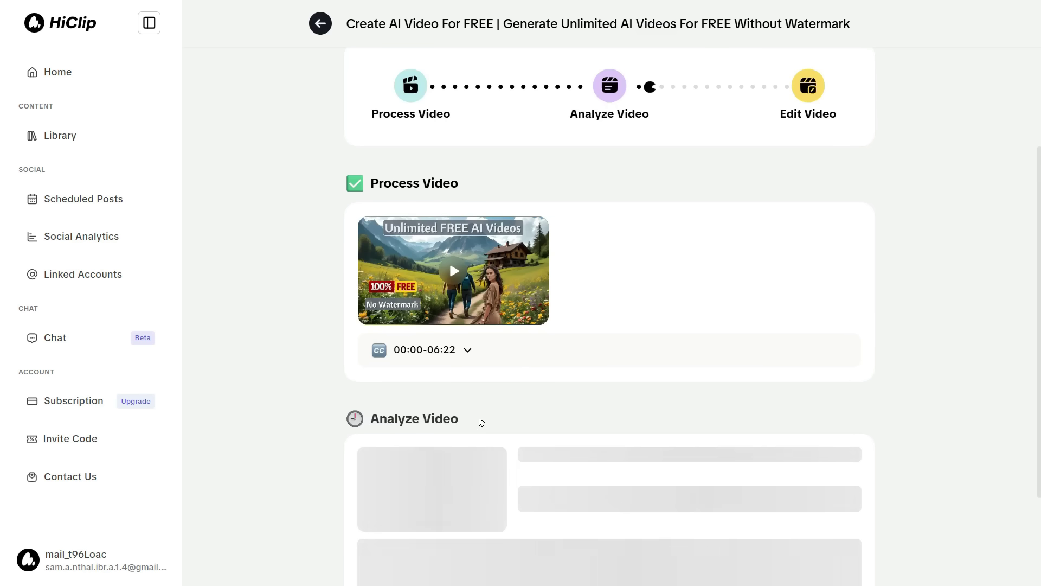
{"action": "scroll", "coordinate": [649, 88], "scroll_direction": "down", "scroll_amount": 1}
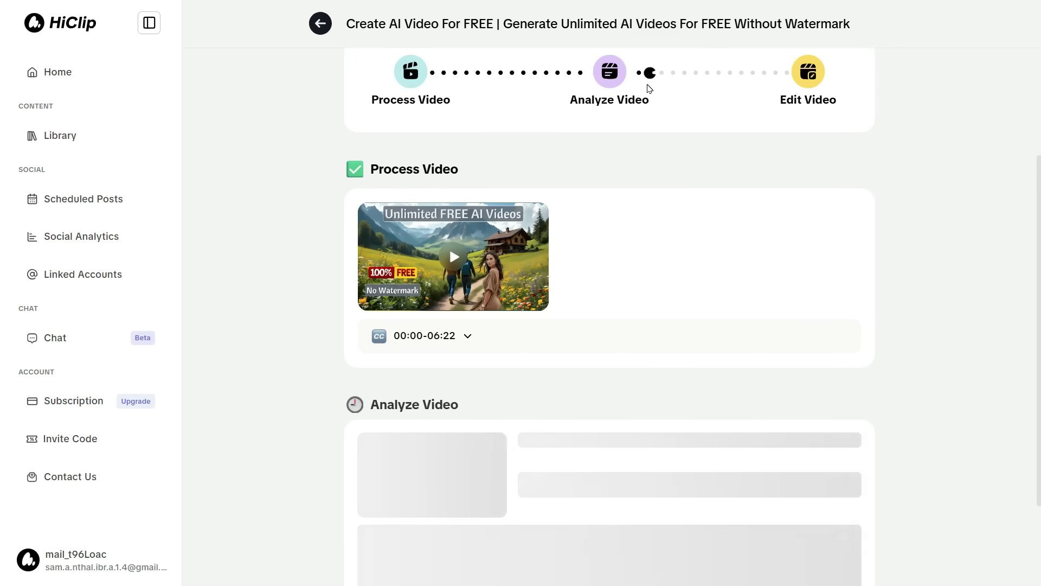
{"action": "scroll", "coordinate": [649, 88], "scroll_direction": "down", "scroll_amount": 12}
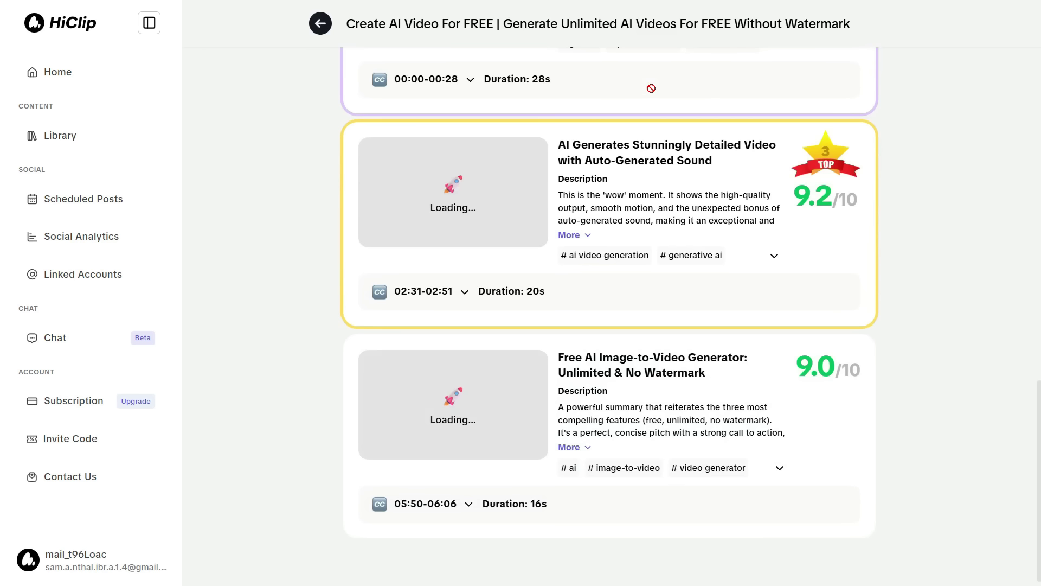
{"action": "scroll", "coordinate": [651, 89], "scroll_direction": "down", "scroll_amount": 4}
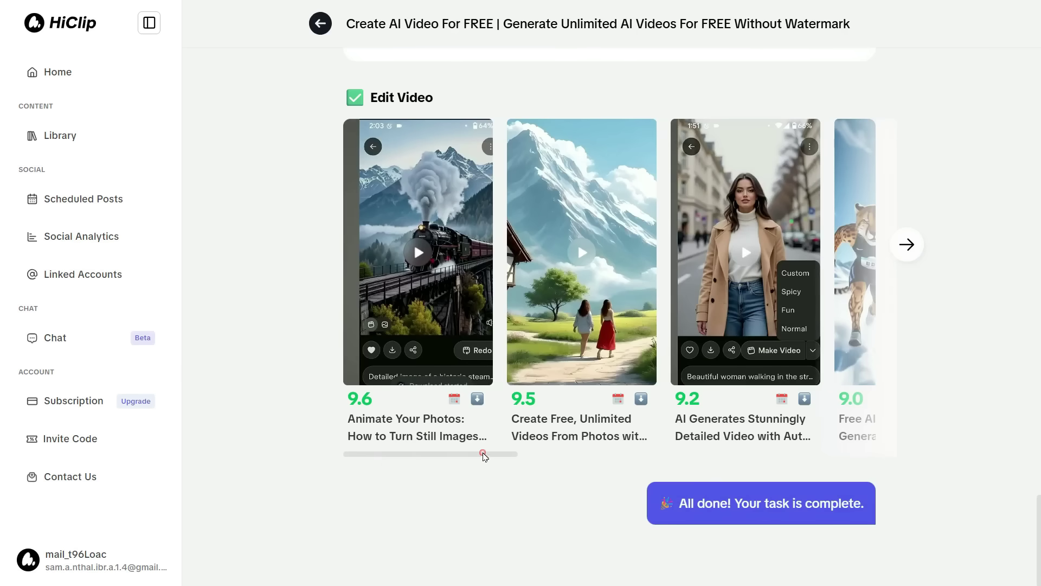
{"action": "left_click_drag", "start_coordinate": [483, 455], "coordinate": [425, 462]}
{"action": "scroll", "coordinate": [976, 268], "scroll_direction": "up", "scroll_amount": 9}
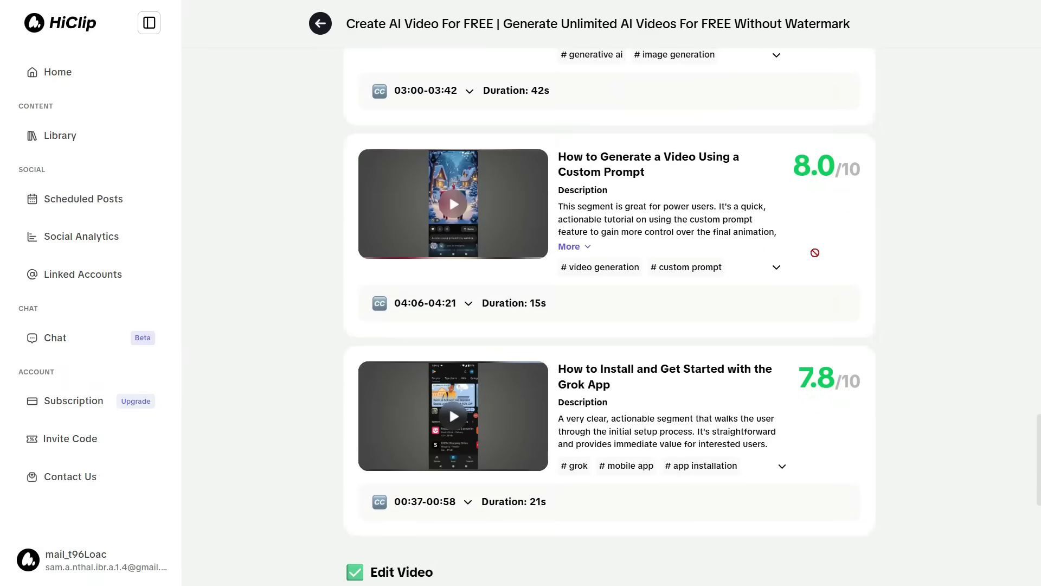
{"action": "scroll", "coordinate": [615, 370], "scroll_direction": "down", "scroll_amount": 7}
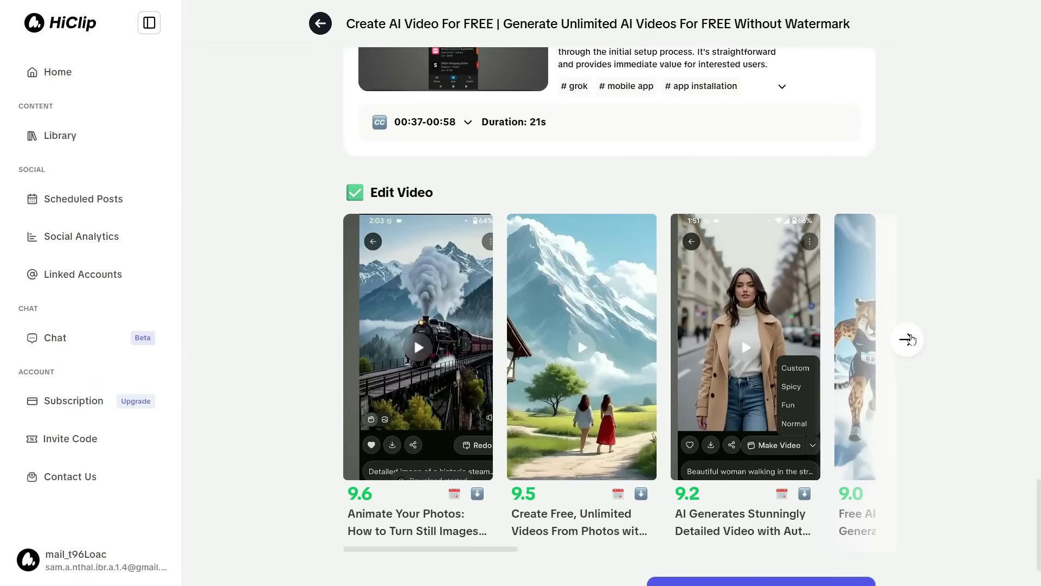
Step: Advance the Edit Video carousel two clips, then return to the top of the page
{"action": "left_click", "coordinate": [910, 339]}
{"action": "left_click", "coordinate": [913, 340]}
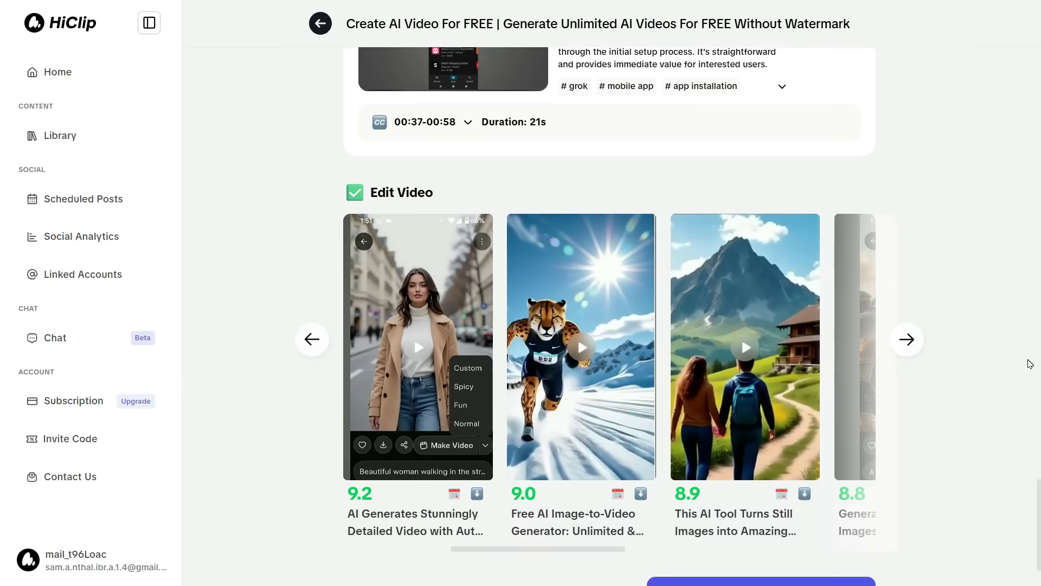
{"action": "left_click_drag", "start_coordinate": [1038, 491], "coordinate": [1035, 5]}
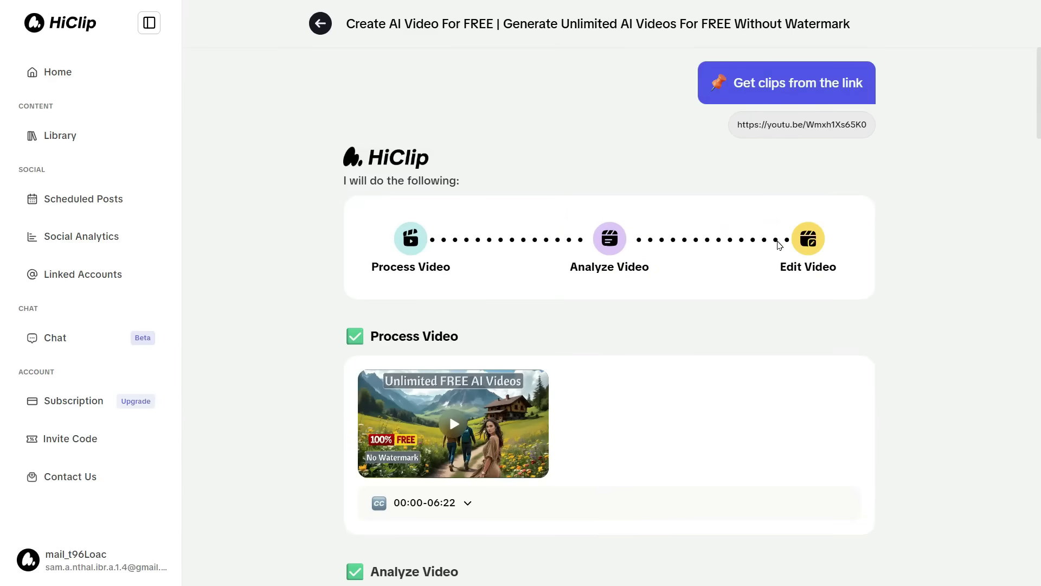
Step: Scroll past the clip cards scored 8.9 to 7.8 down to the Edit Video carousel
{"action": "scroll", "coordinate": [760, 316], "scroll_direction": "down", "scroll_amount": 5}
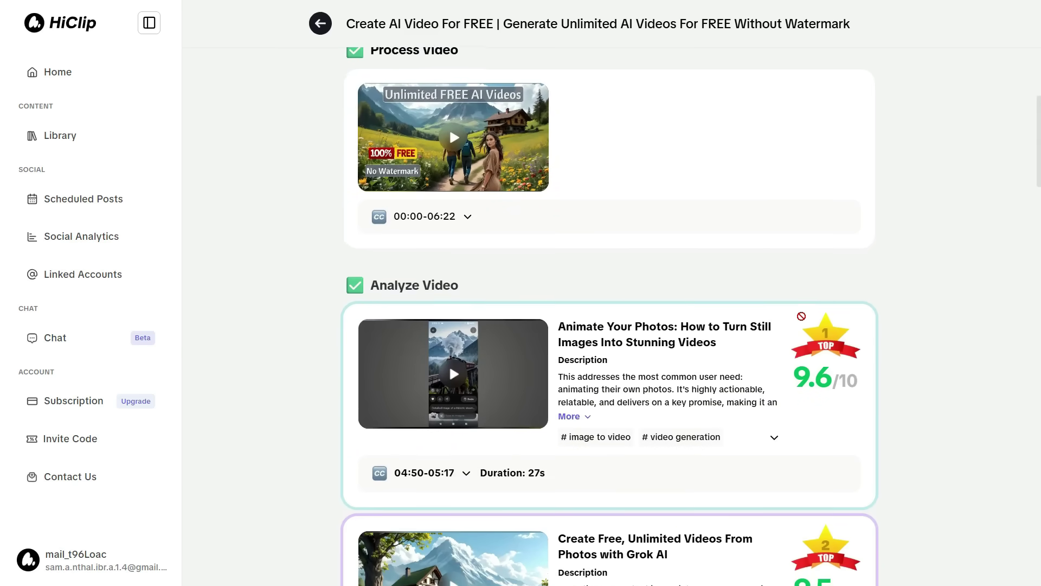
{"action": "scroll", "coordinate": [803, 315], "scroll_direction": "down", "scroll_amount": 2}
{"action": "scroll", "coordinate": [862, 226], "scroll_direction": "down", "scroll_amount": 2}
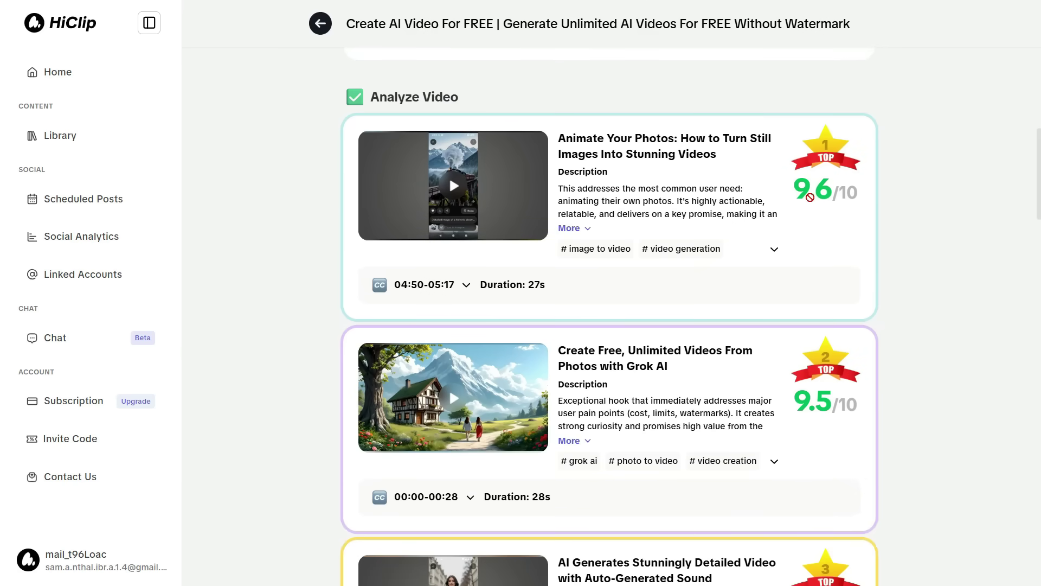
{"action": "scroll", "coordinate": [896, 248], "scroll_direction": "down", "scroll_amount": 4}
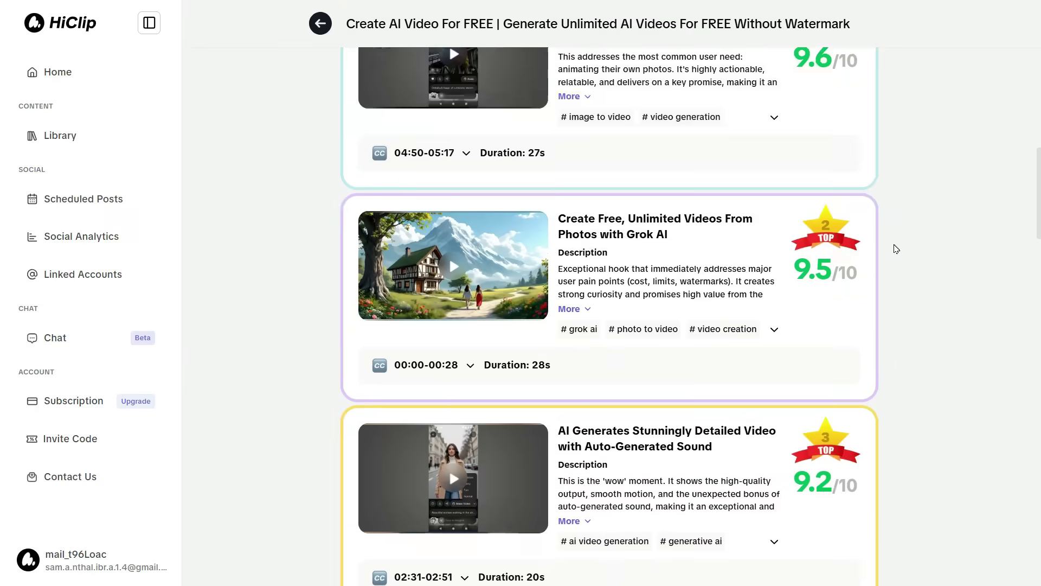
{"action": "scroll", "coordinate": [784, 235], "scroll_direction": "down", "scroll_amount": 2}
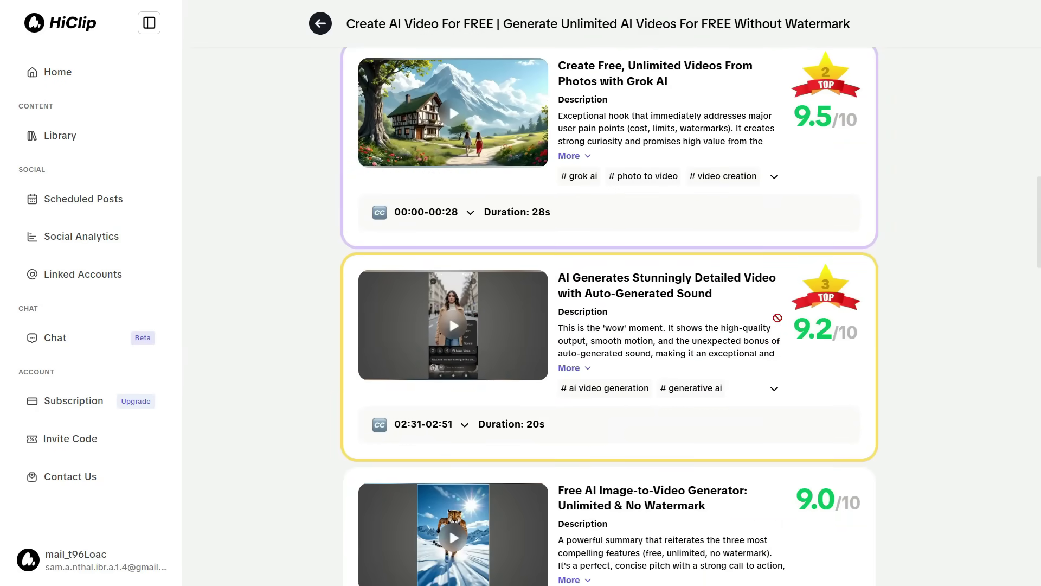
{"action": "scroll", "coordinate": [899, 358], "scroll_direction": "down", "scroll_amount": 4}
{"action": "scroll", "coordinate": [898, 363], "scroll_direction": "down", "scroll_amount": 15}
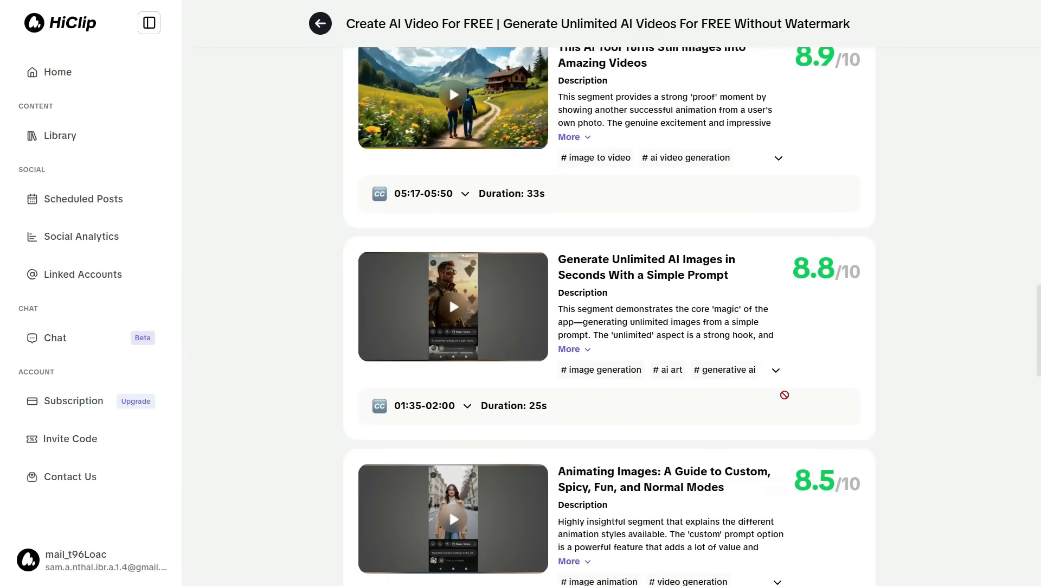
{"action": "scroll", "coordinate": [717, 395], "scroll_direction": "down", "scroll_amount": 5}
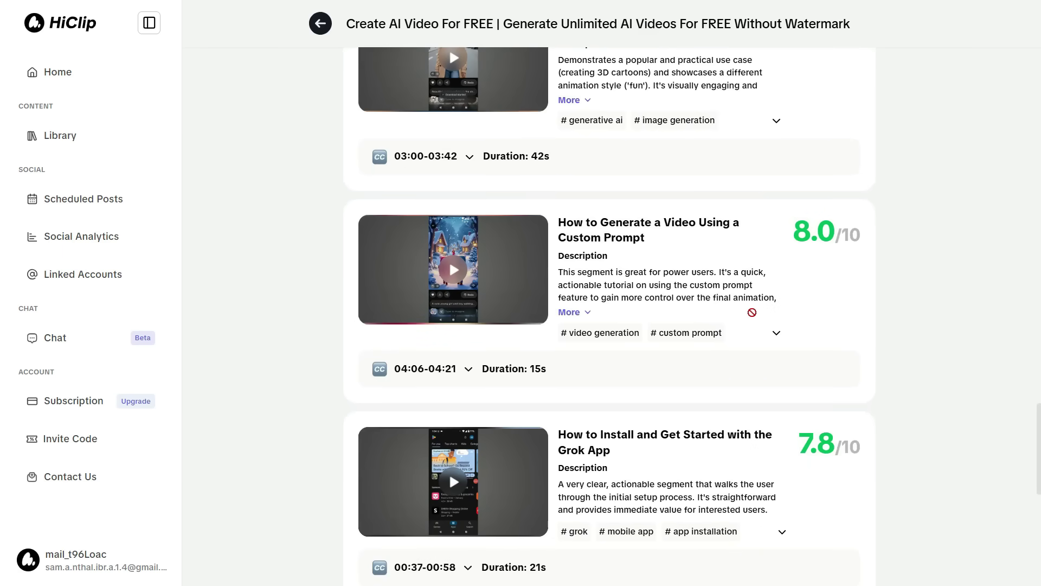
{"action": "scroll", "coordinate": [751, 312], "scroll_direction": "up", "scroll_amount": 5}
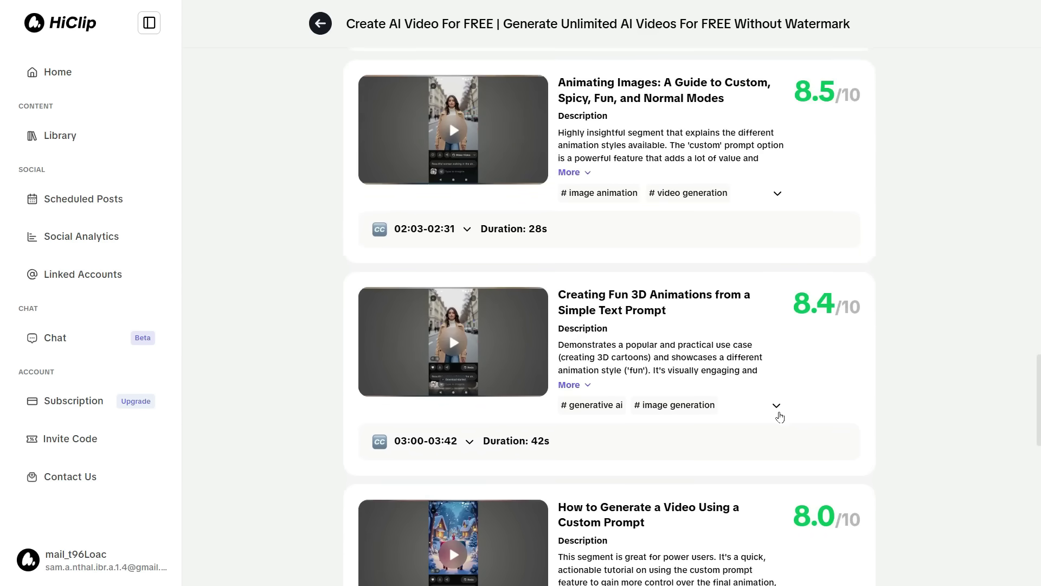
{"action": "scroll", "coordinate": [778, 413], "scroll_direction": "down", "scroll_amount": 15}
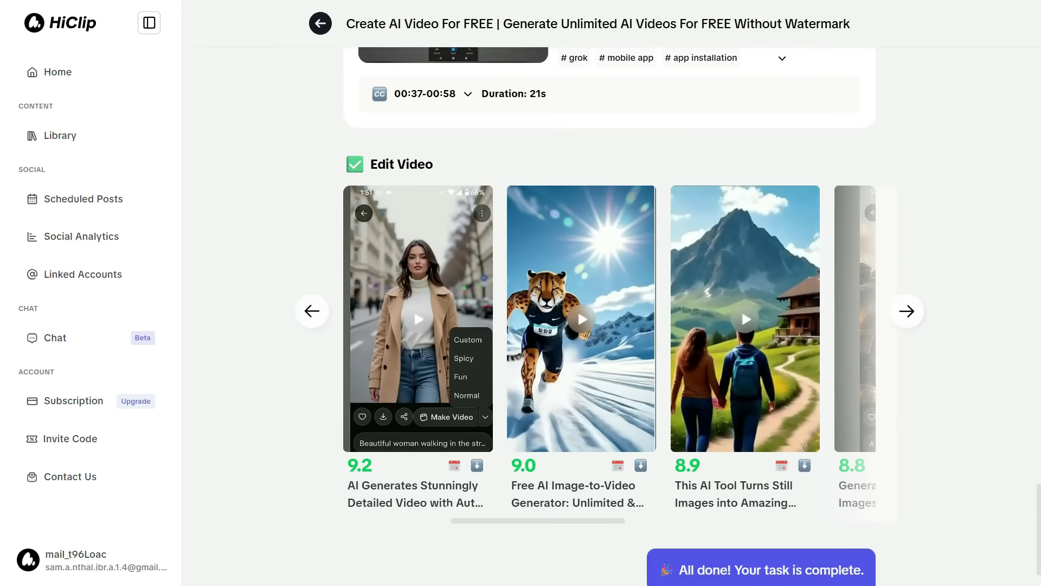
{"action": "left_click_drag", "start_coordinate": [492, 525], "coordinate": [409, 528]}
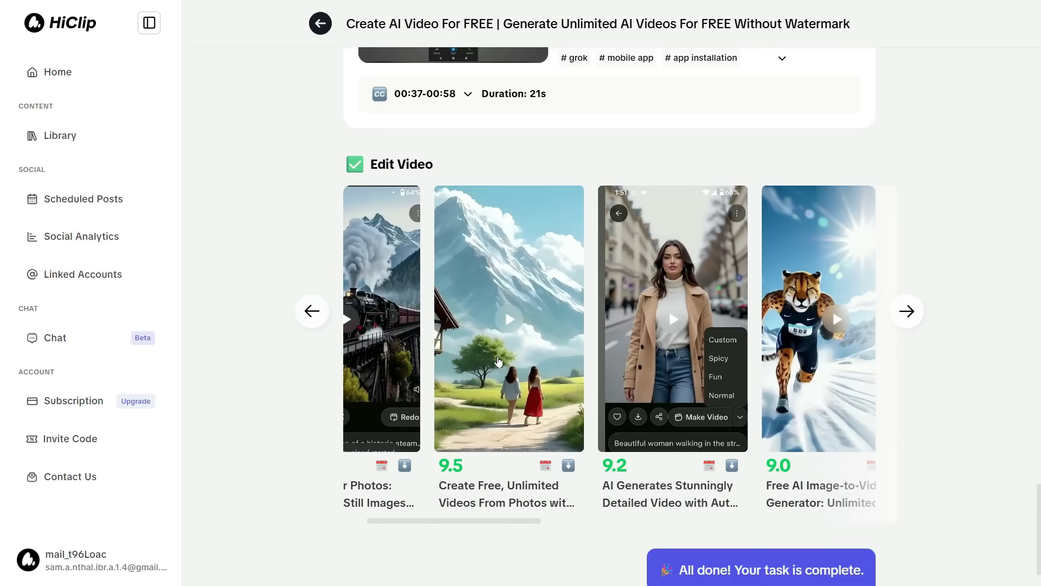
{"action": "left_click", "coordinate": [518, 318]}
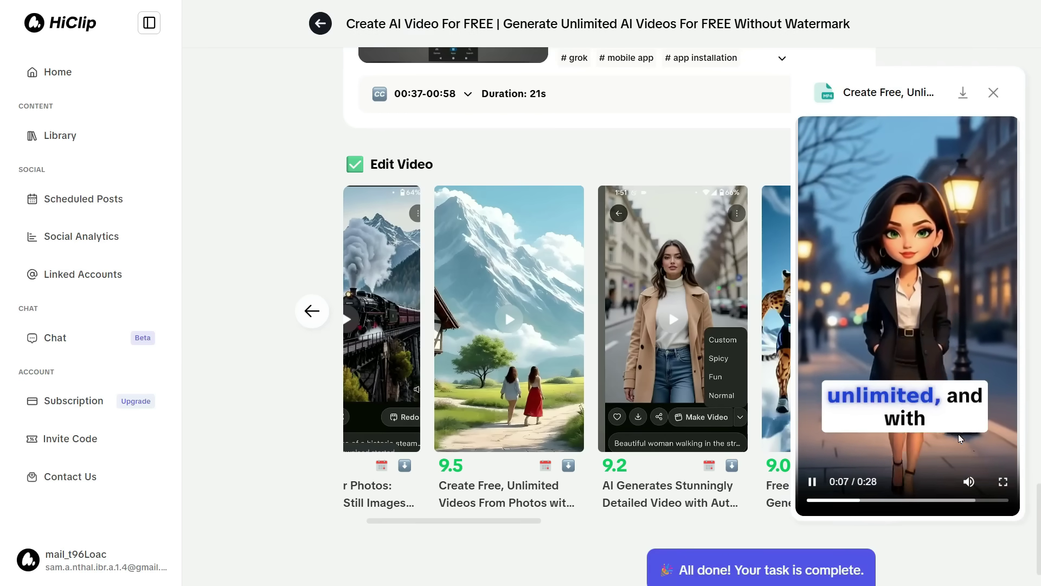
{"action": "left_click", "coordinate": [970, 481]}
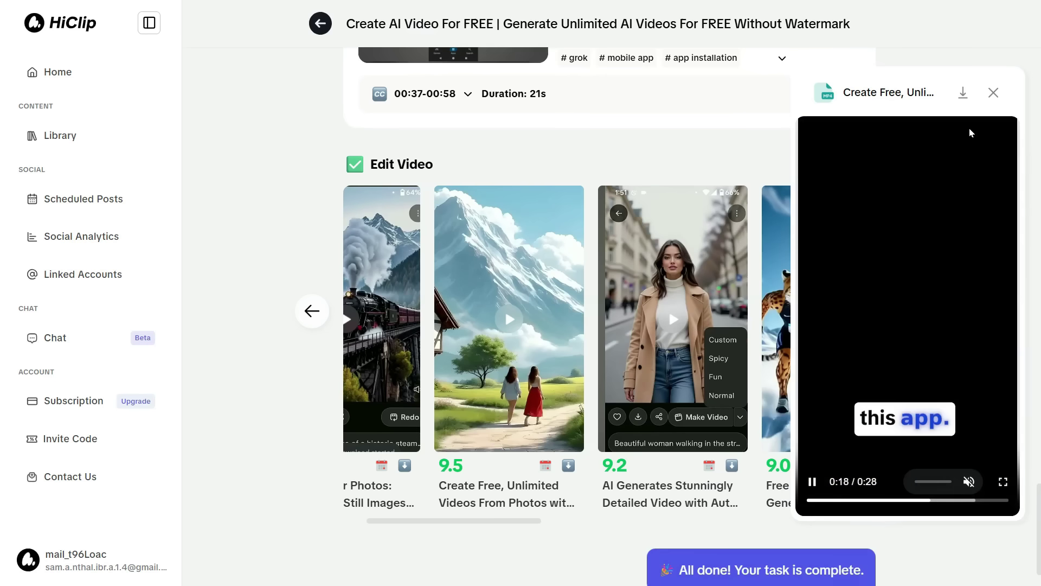
{"action": "left_click", "coordinate": [964, 93]}
{"action": "left_click", "coordinate": [964, 93]}
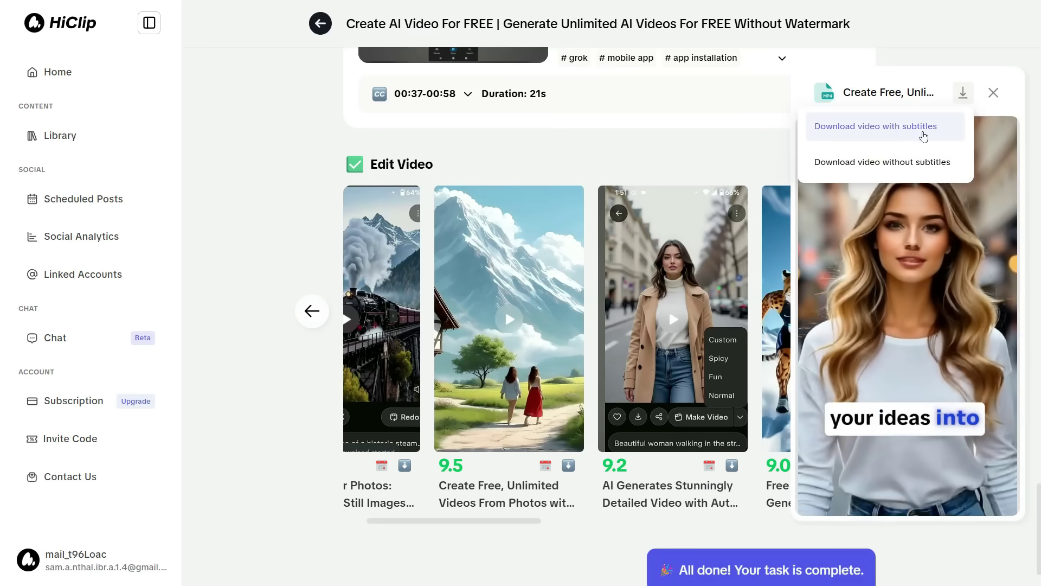
{"action": "left_click", "coordinate": [967, 94]}
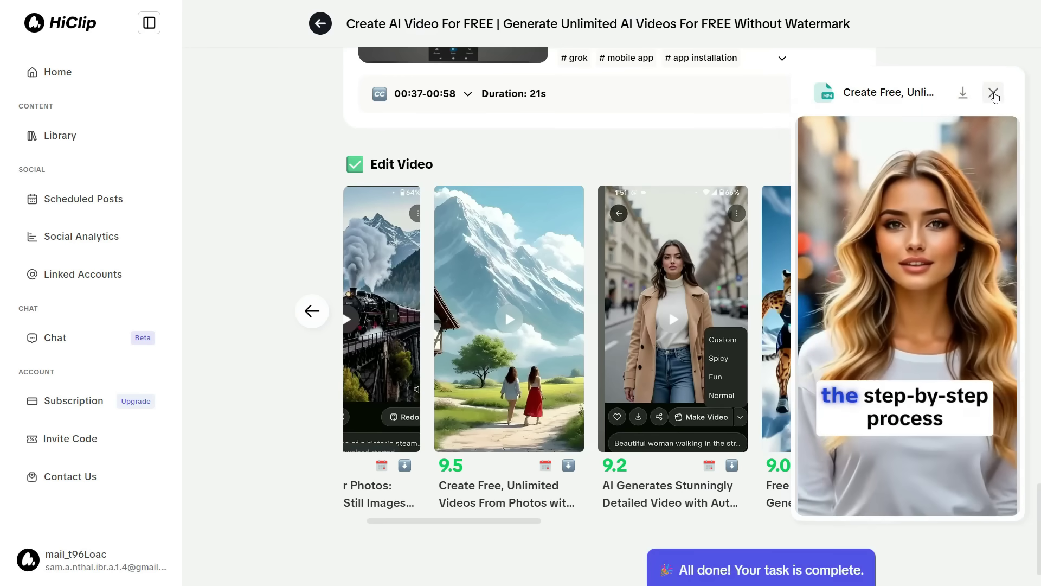
{"action": "left_click", "coordinate": [994, 93]}
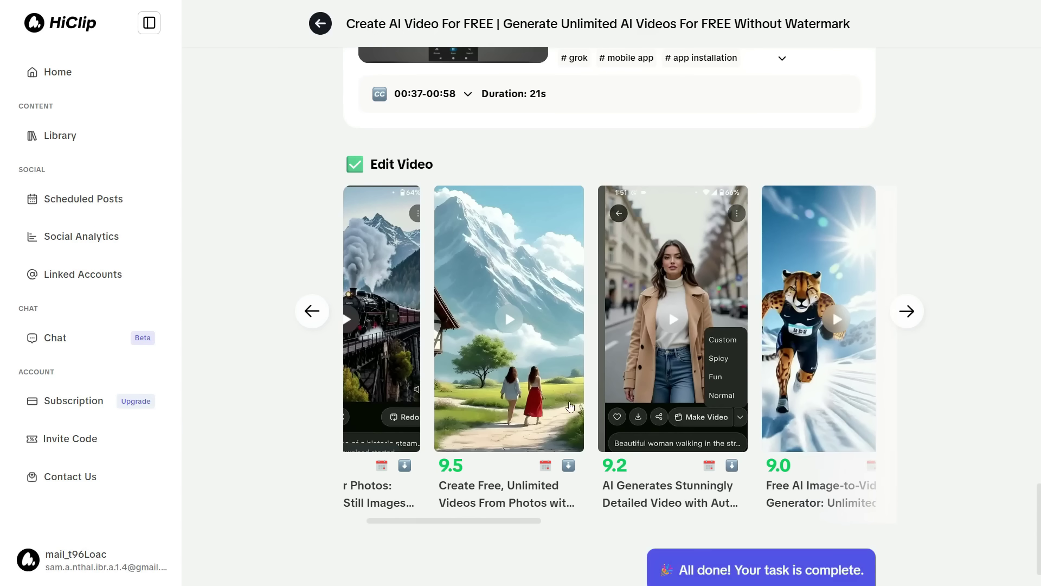
{"action": "left_click", "coordinate": [547, 466]}
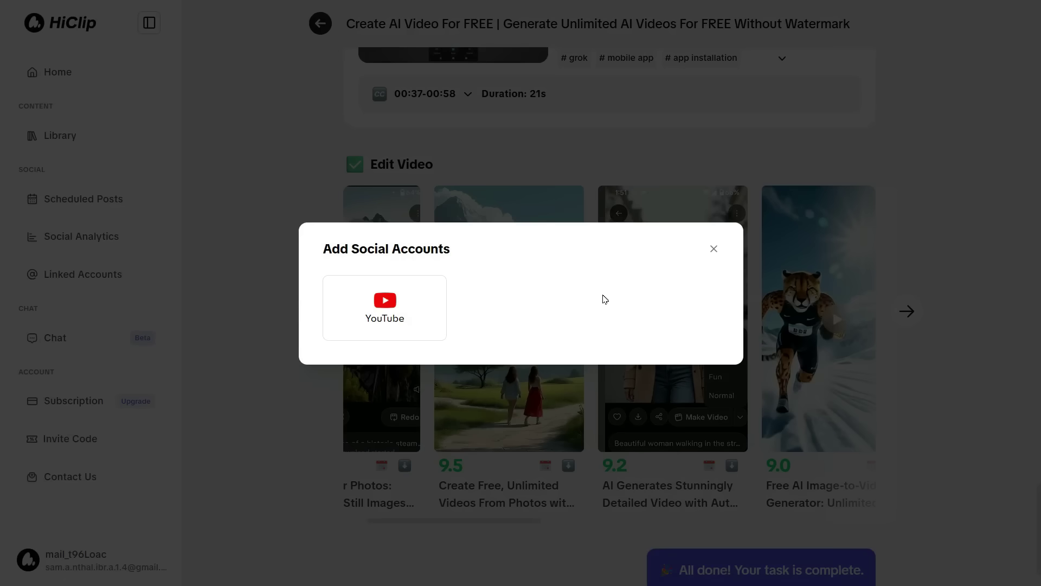
{"action": "left_click", "coordinate": [393, 307]}
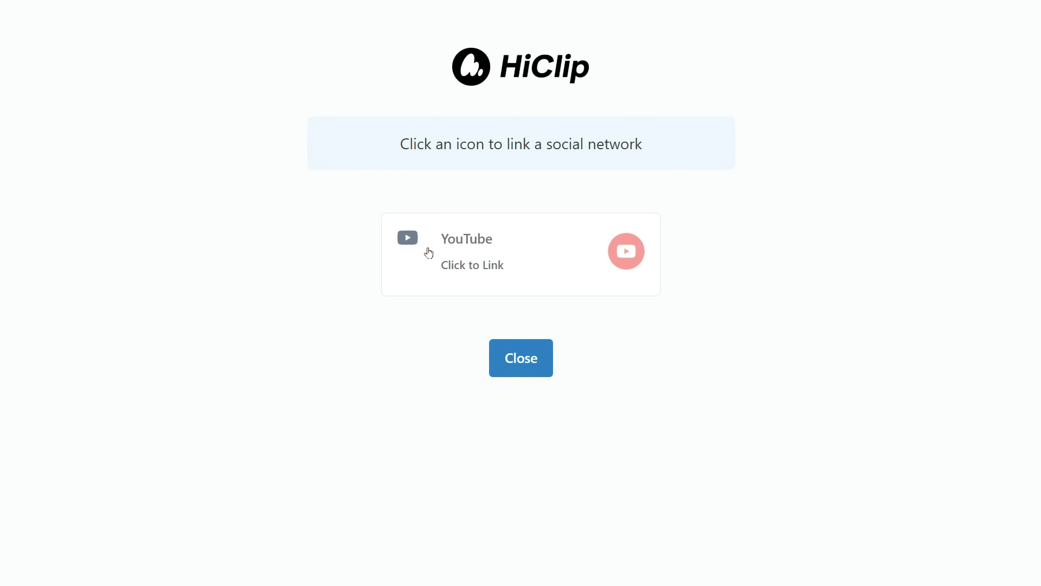
{"action": "left_click", "coordinate": [521, 358]}
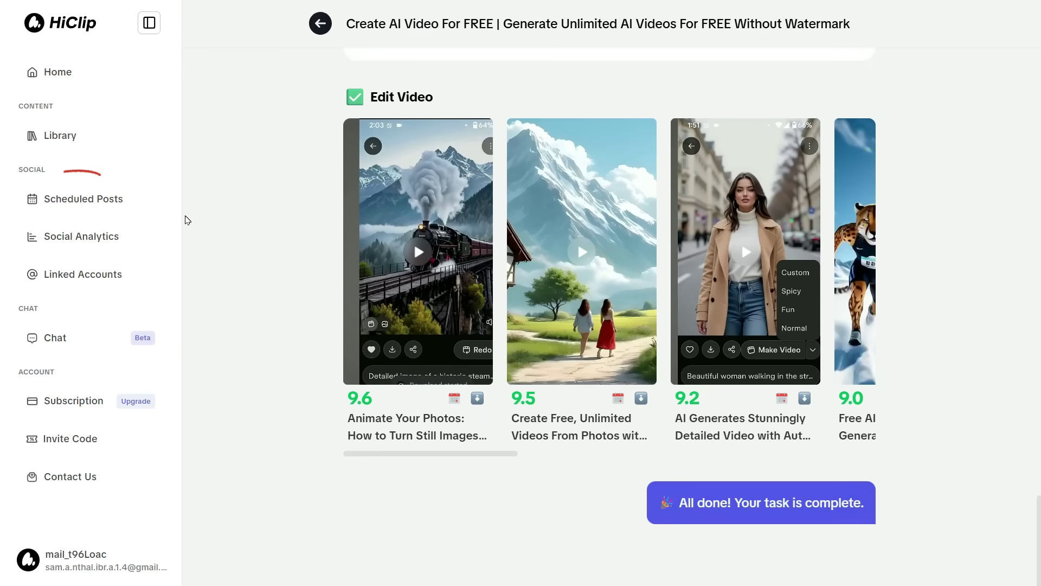
Step: Open Scheduled Posts and browse the empty September 2025 Social Calendar
{"action": "left_click", "coordinate": [101, 201]}
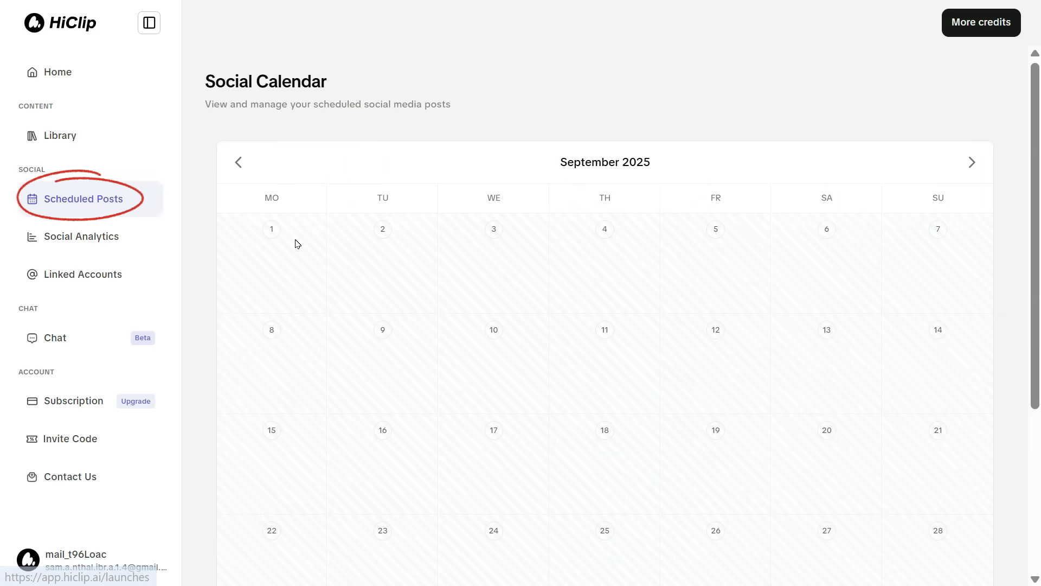
{"action": "scroll", "coordinate": [793, 439], "scroll_direction": "down", "scroll_amount": 3}
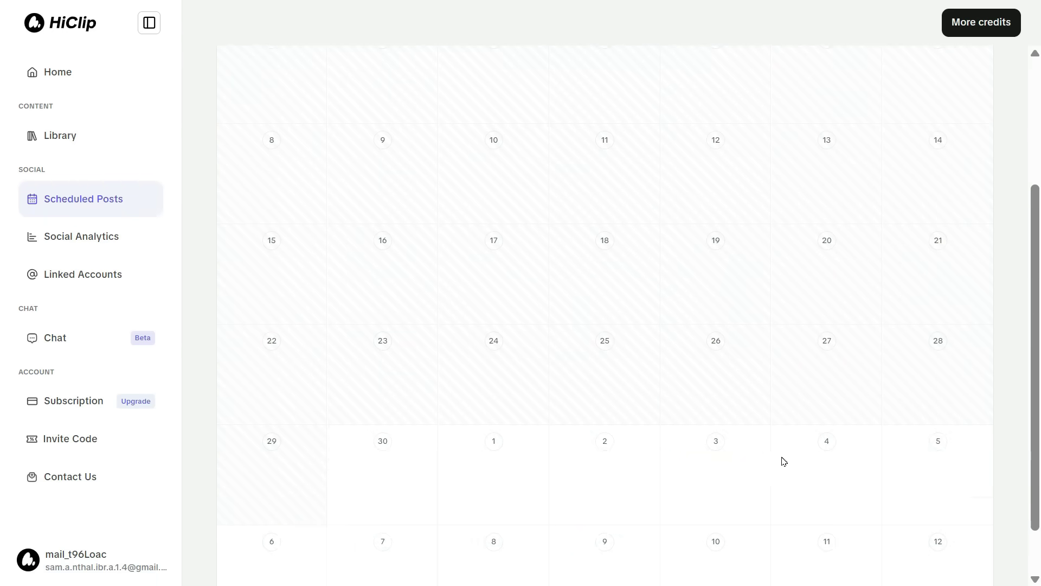
{"action": "scroll", "coordinate": [783, 460], "scroll_direction": "up", "scroll_amount": 3}
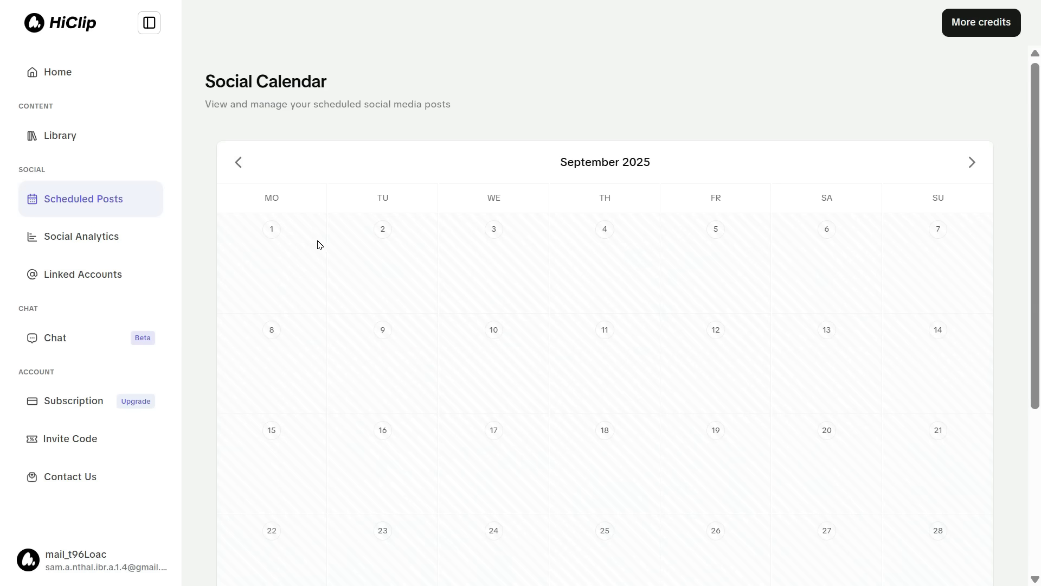
Step: Show the Library's Projects view listing all 5 projects
{"action": "left_click", "coordinate": [69, 136]}
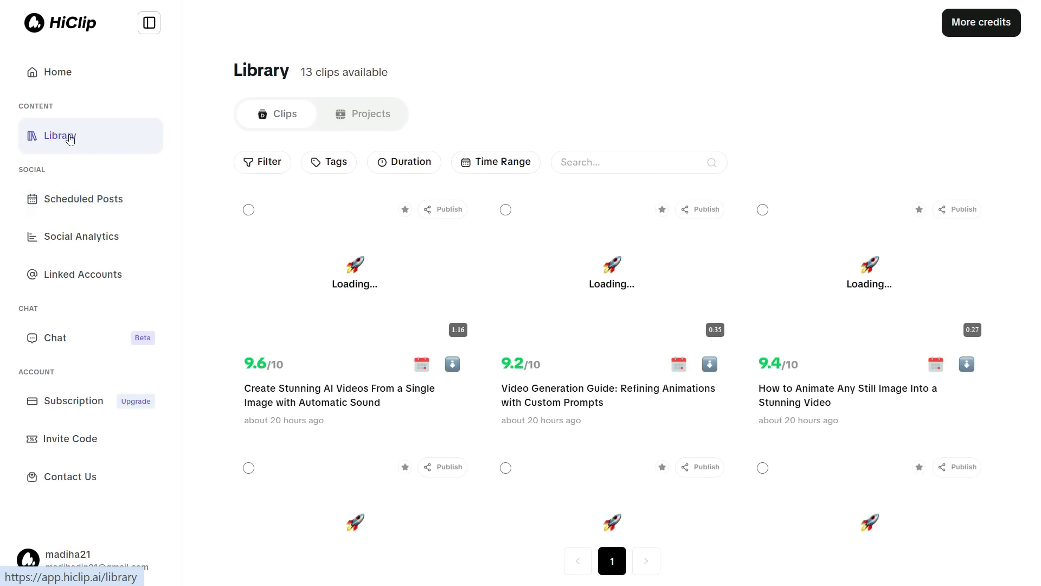
{"action": "left_click", "coordinate": [369, 116]}
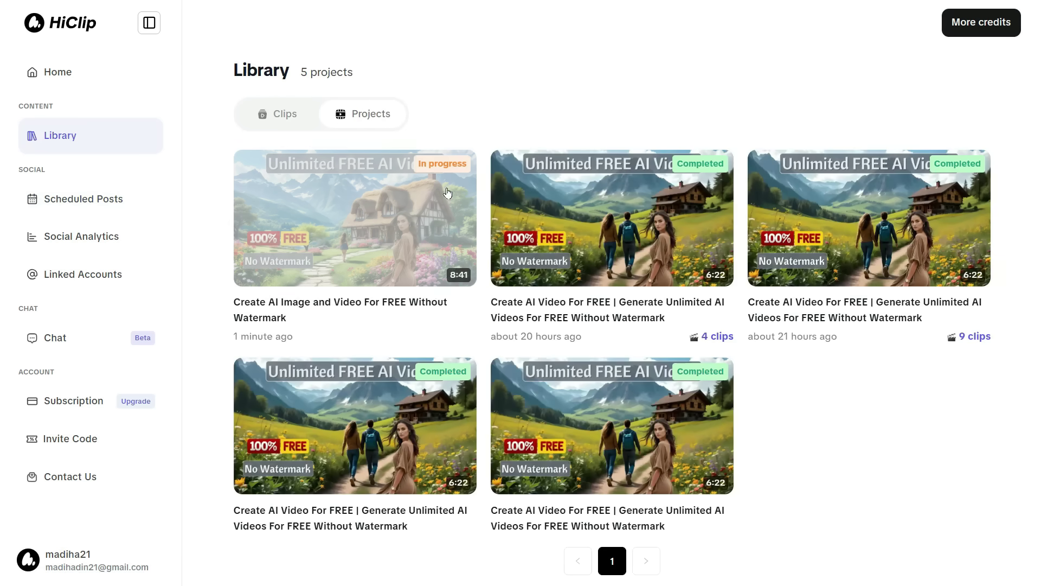